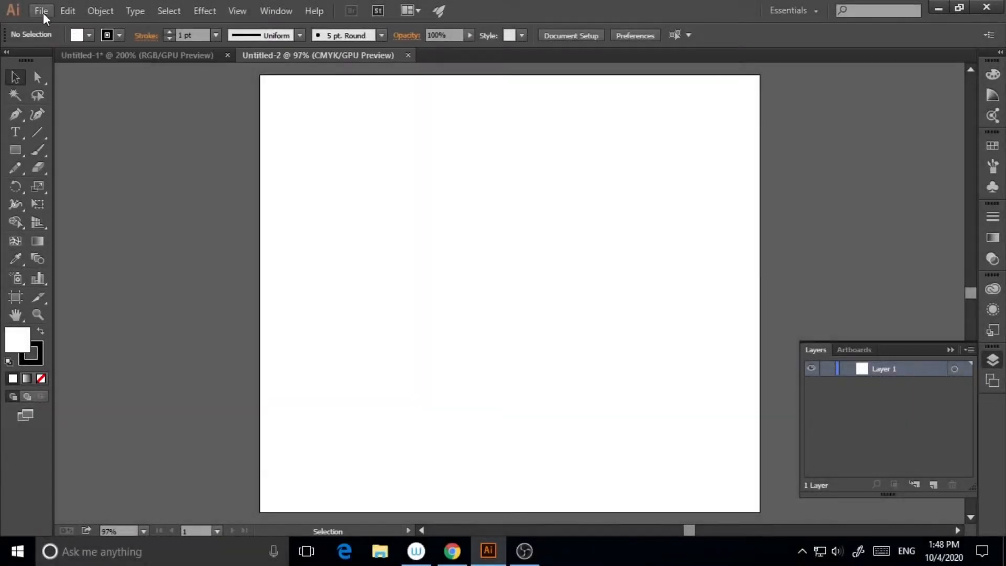
- Create a new one-artboard CMYK document, 700 pt wide and 612 pt high
click(42, 11)
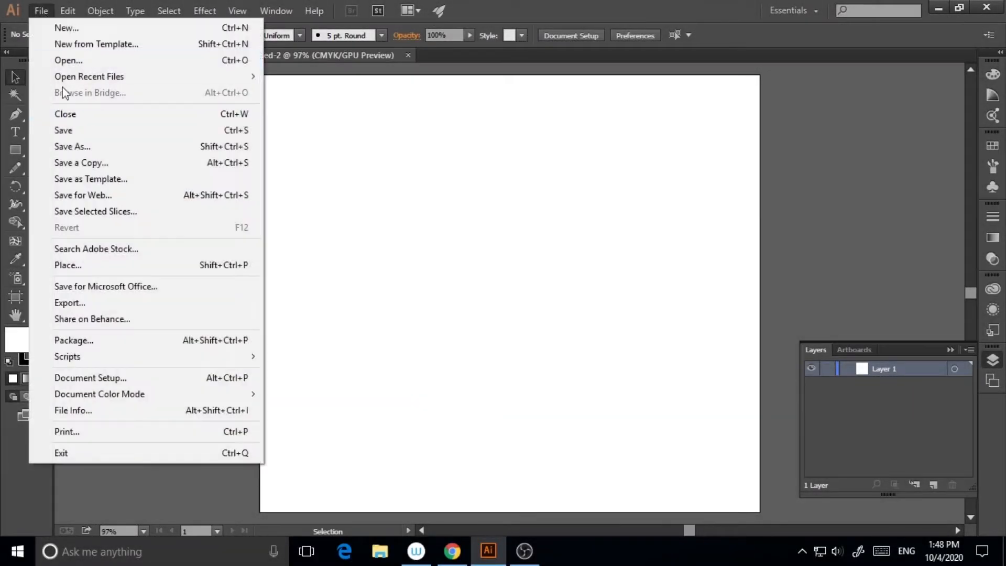
click(66, 31)
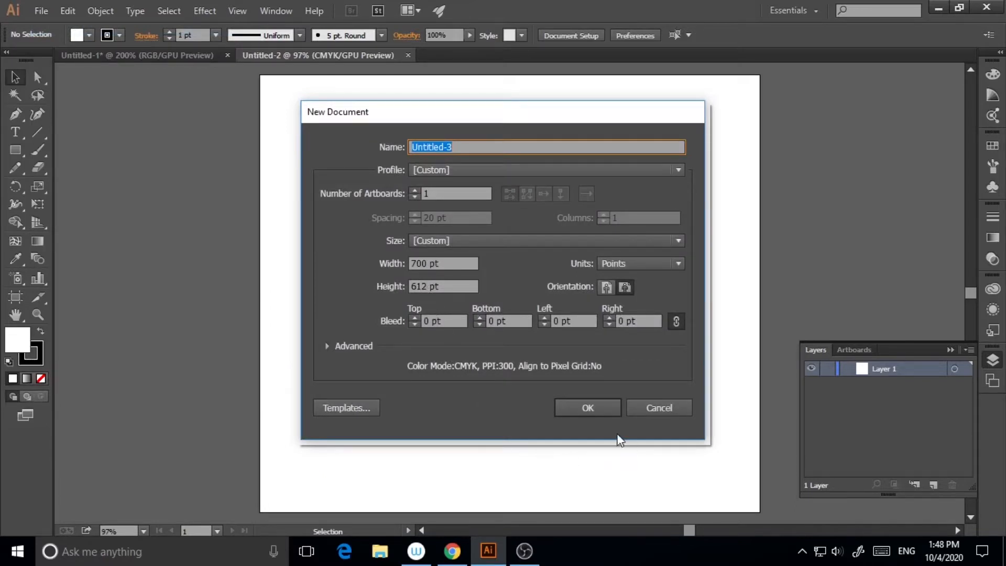
click(592, 408)
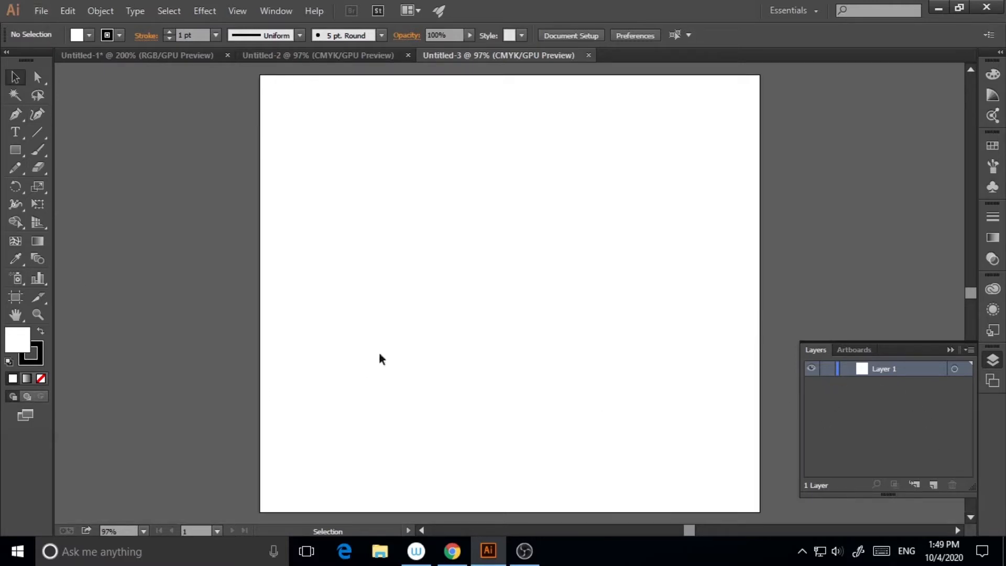
- Rename Layer 1 with a name beginning with "clippingmask"
double_click(889, 369)
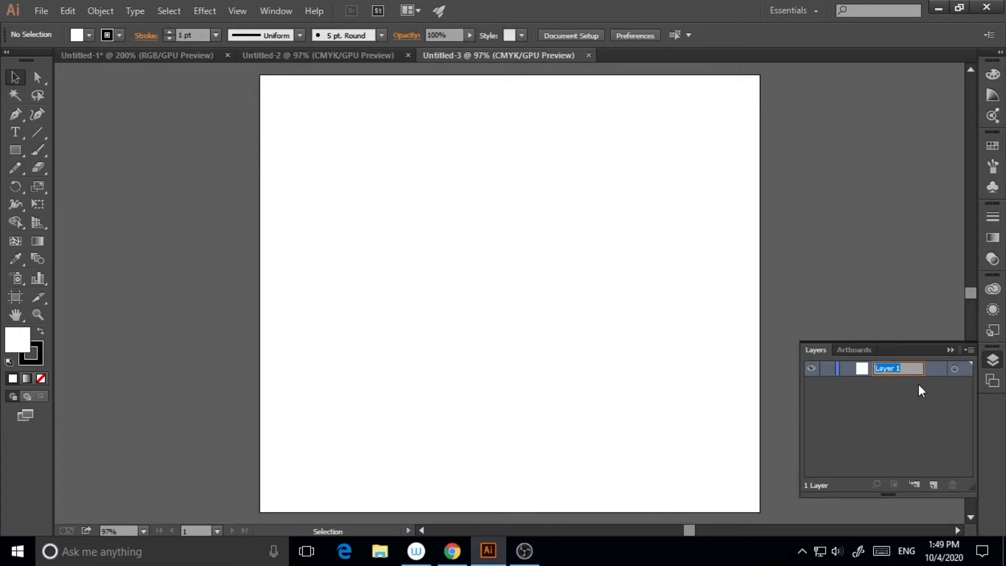
text(c)
key(Return)
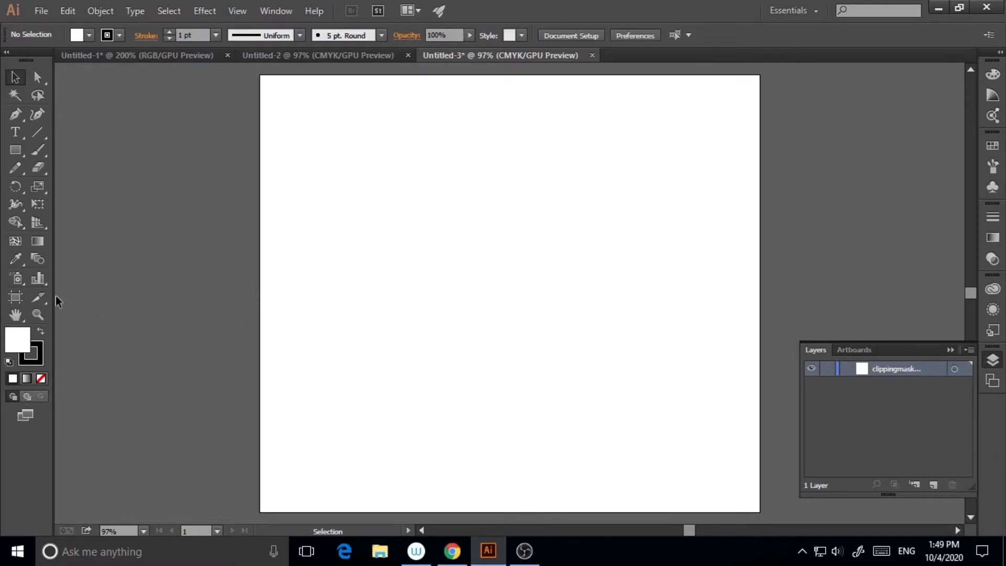
- Draw a wide text frame in the middle of the artboard and set its font to Bebas Neue Regular
click(18, 133)
drag(349, 222, 404, 250)
ctrl+click(130, 185)
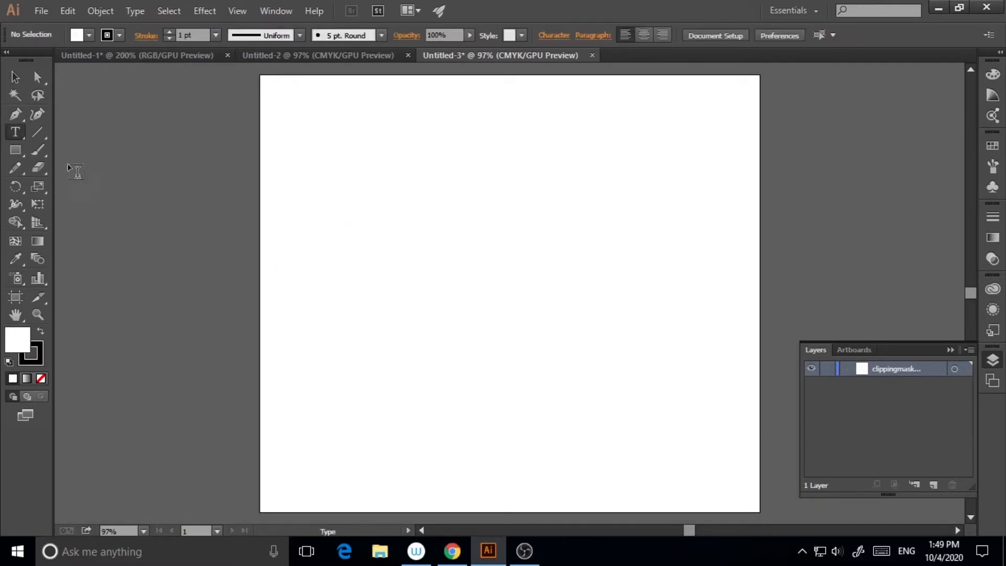
drag(363, 222, 687, 382)
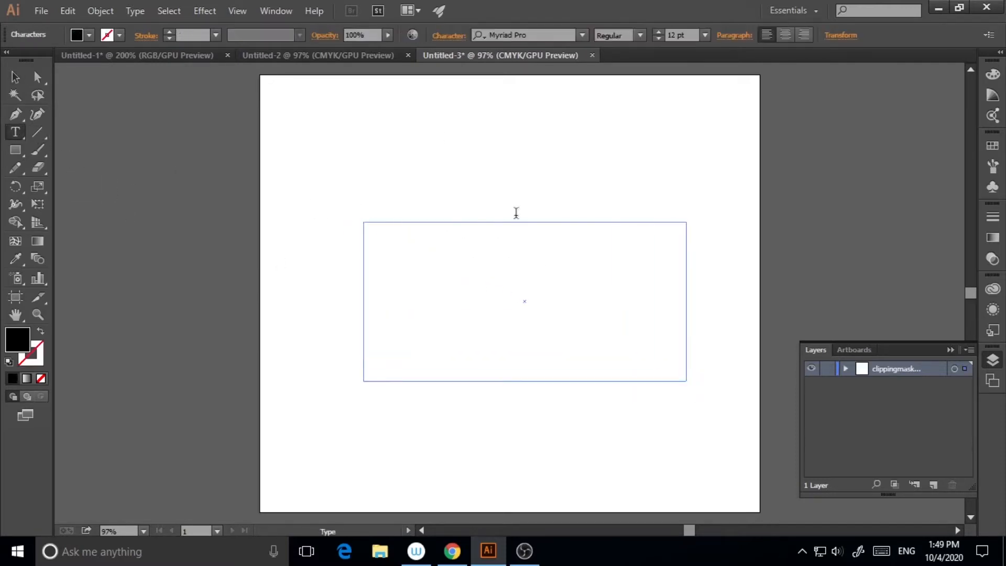
click(531, 35)
text(bebas)
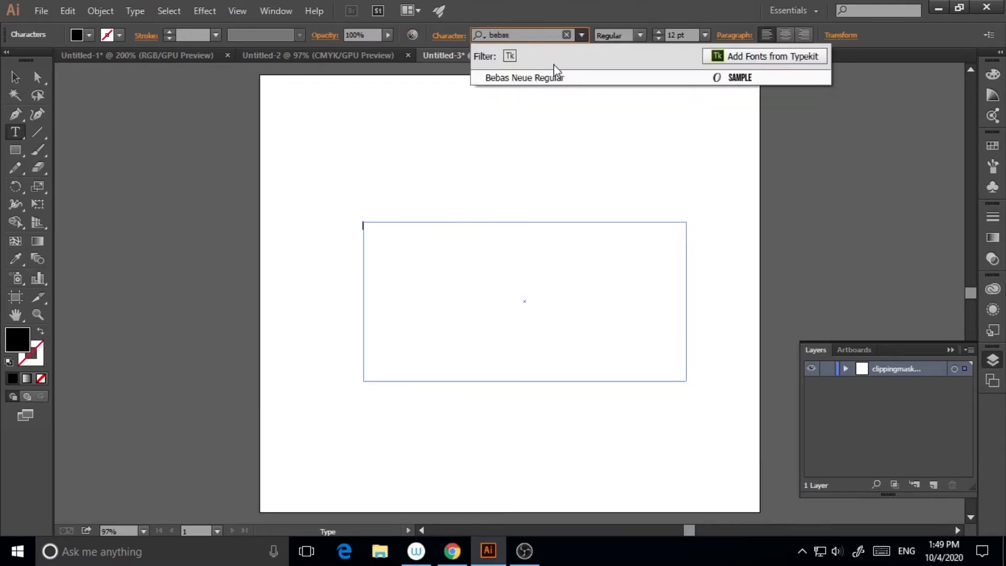
click(545, 79)
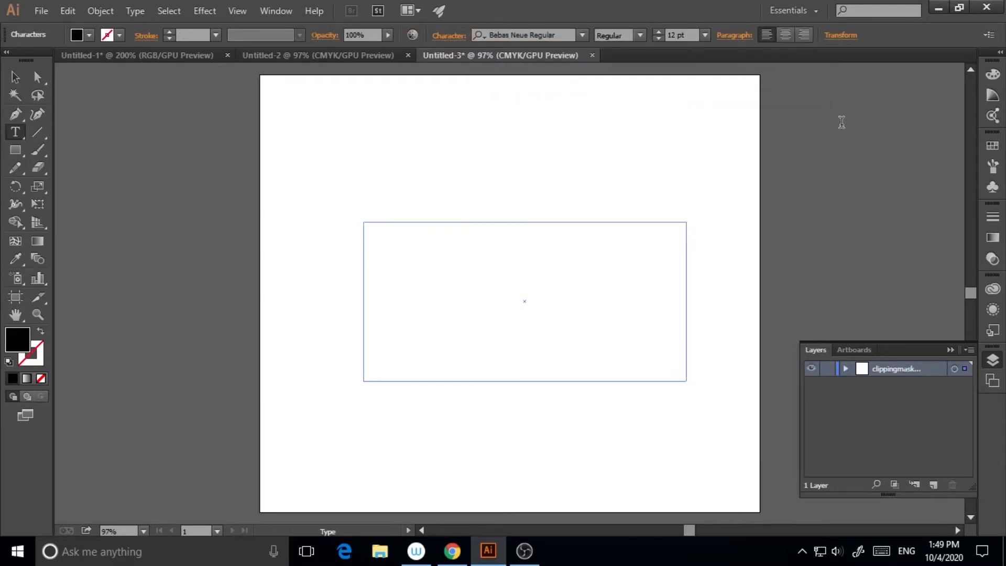
- Set the font size to 200 pt, enter the word CITY in the text frame and select it
click(681, 34)
text(200)
key(Return)
text(CITY)
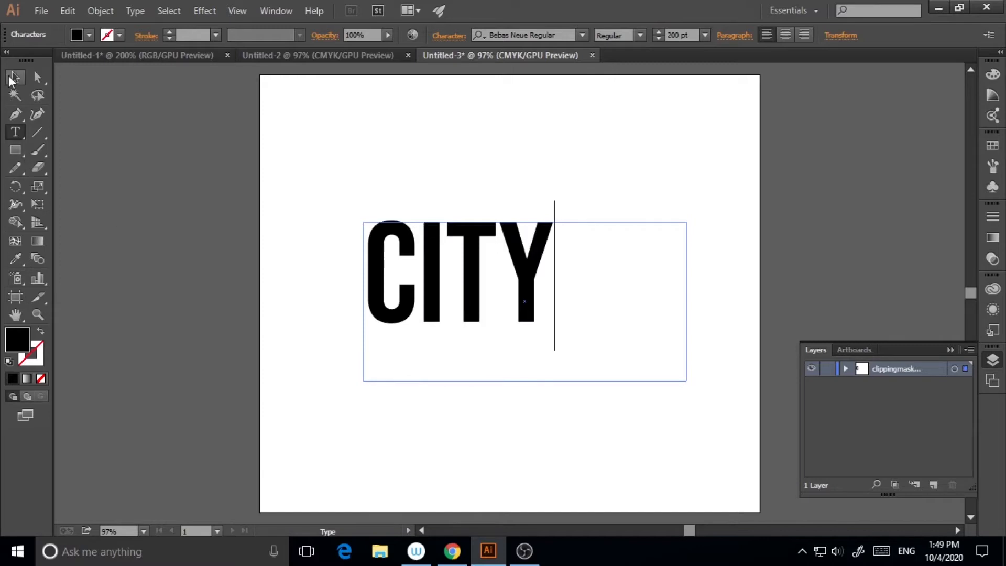
drag(540, 263, 347, 257)
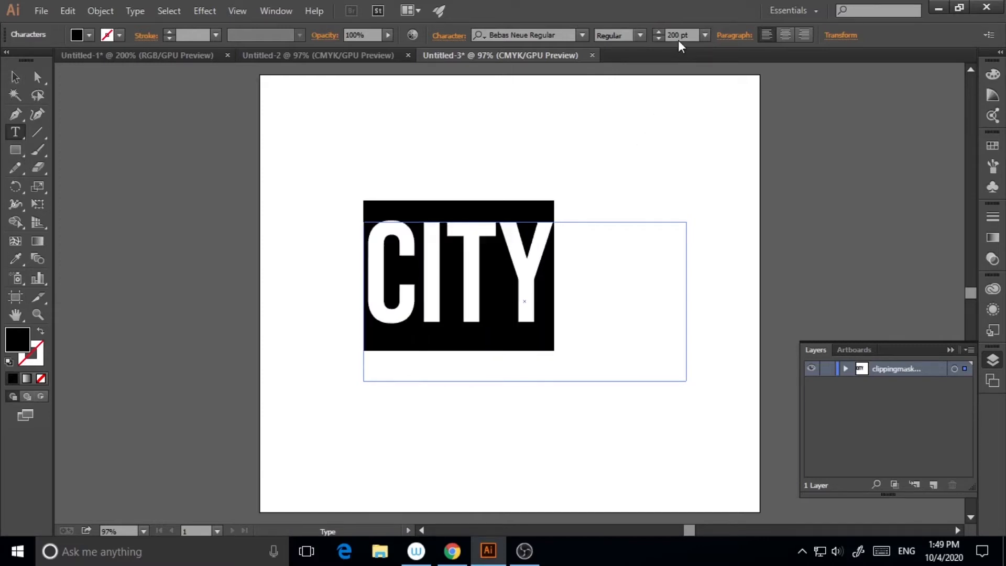
- Convert the CITY text to outlines and enlarge it to about 440 by 245 pt around the artboard's centre
click(15, 76)
right_click(530, 247)
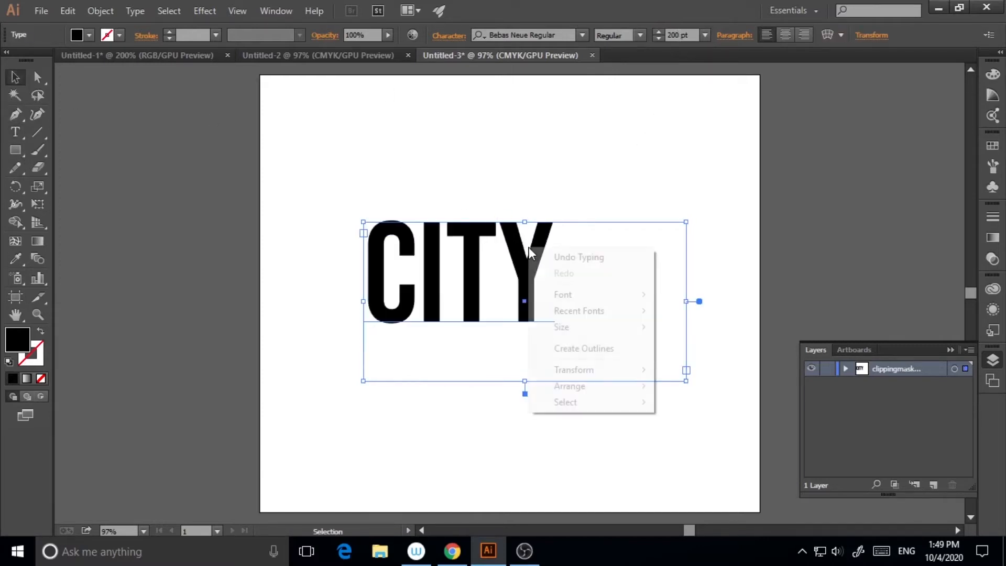
click(558, 348)
drag(539, 313, 653, 360)
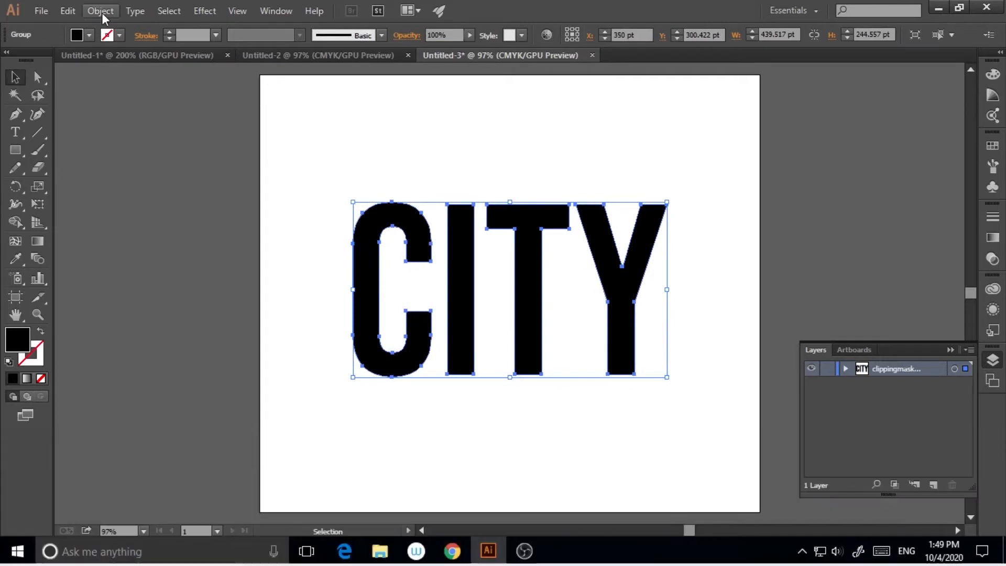
- Ungroup the outlined CITY lettering and select all of its separate letters
click(553, 407)
click(536, 357)
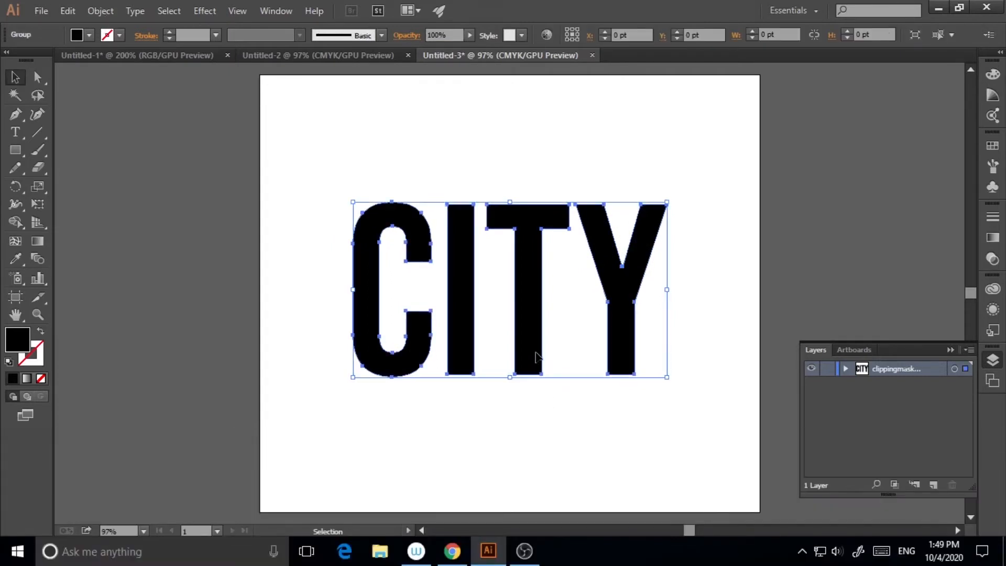
right_click(536, 356)
click(582, 438)
drag(299, 263, 679, 370)
- Combine all four CITY letters into one compound shape with the Pathfinder Unite mode
click(276, 11)
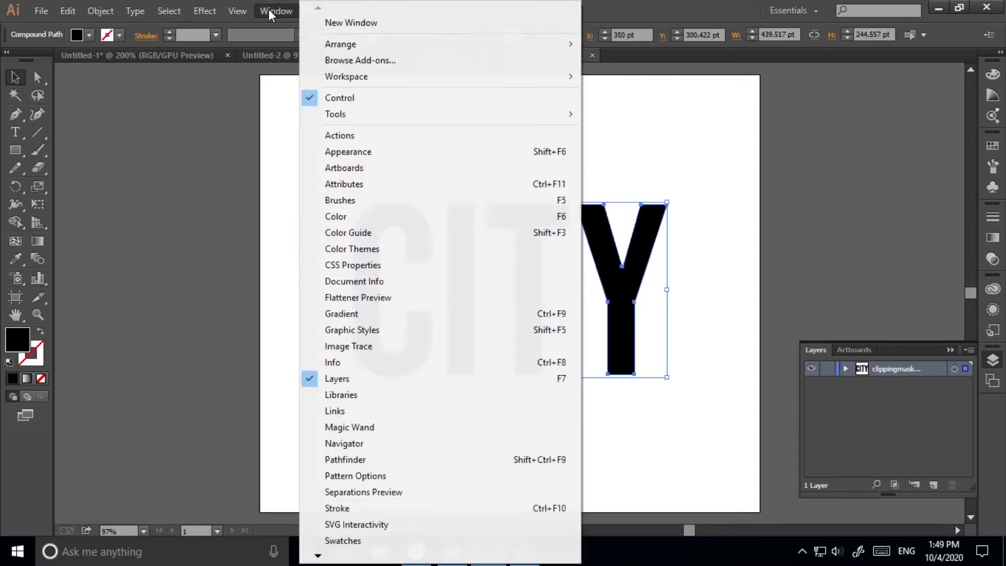
click(346, 459)
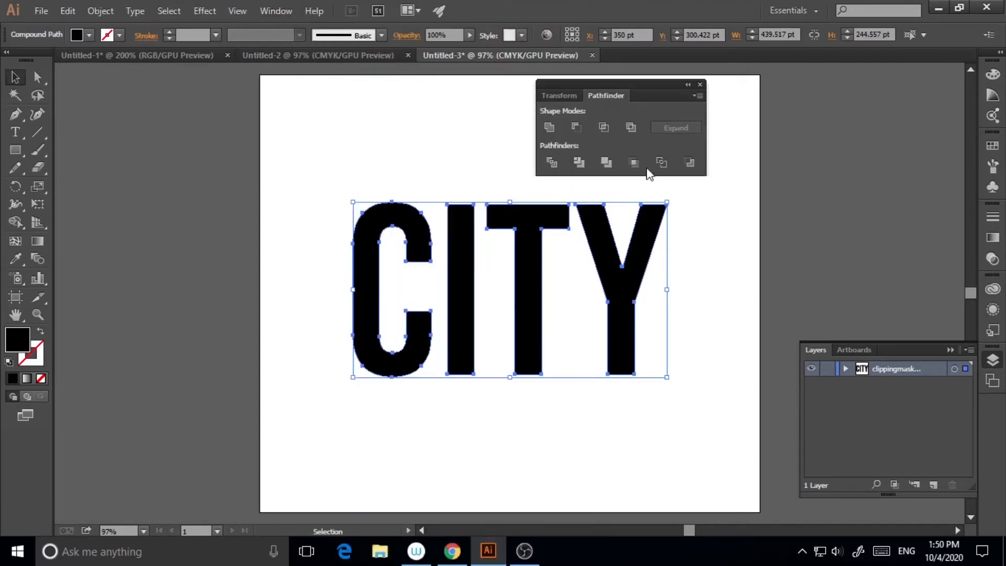
click(331, 244)
drag(299, 231, 735, 417)
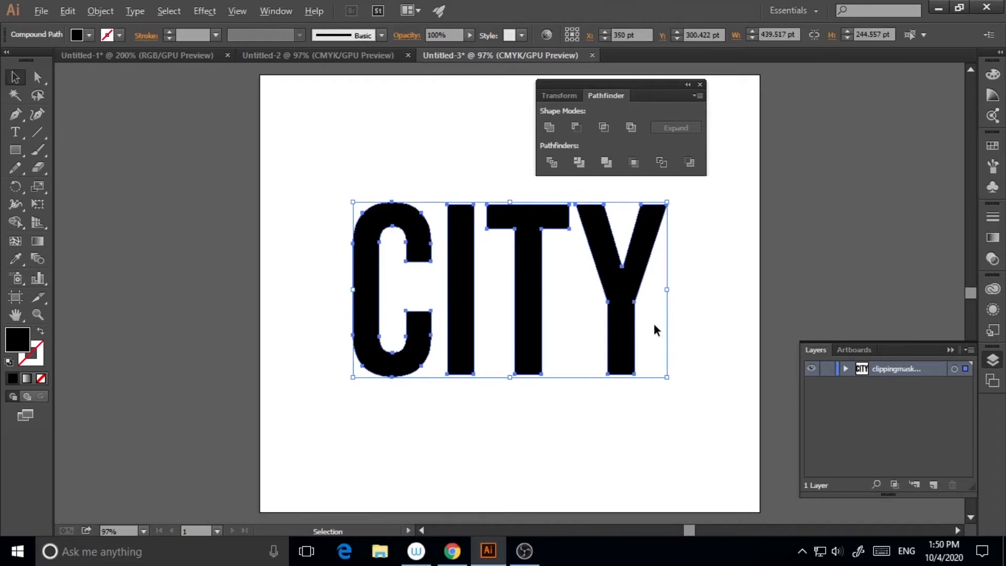
alt+click(549, 128)
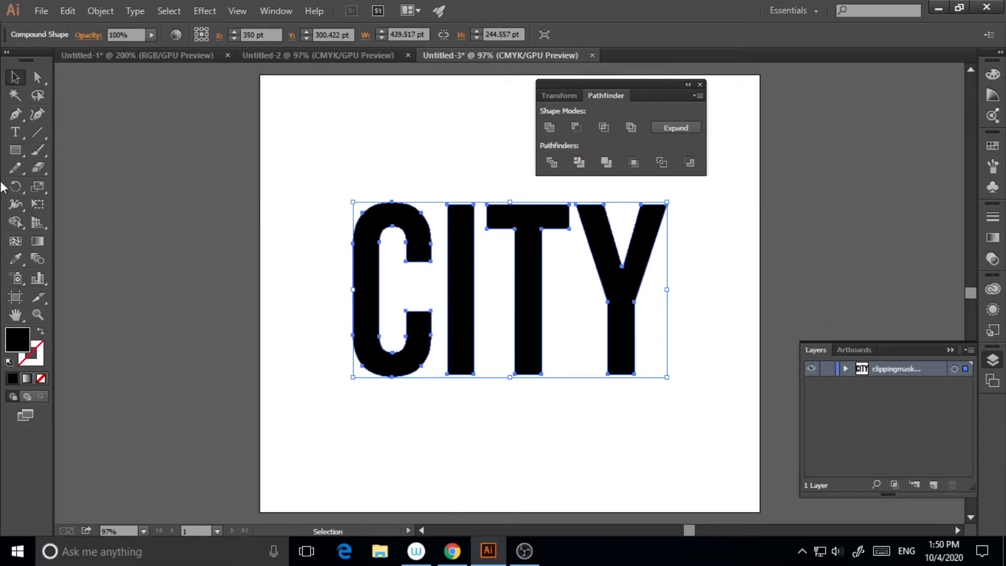
- Expand the CITY compound shape, deselect it and put the Pathfinder options away
click(101, 10)
click(138, 183)
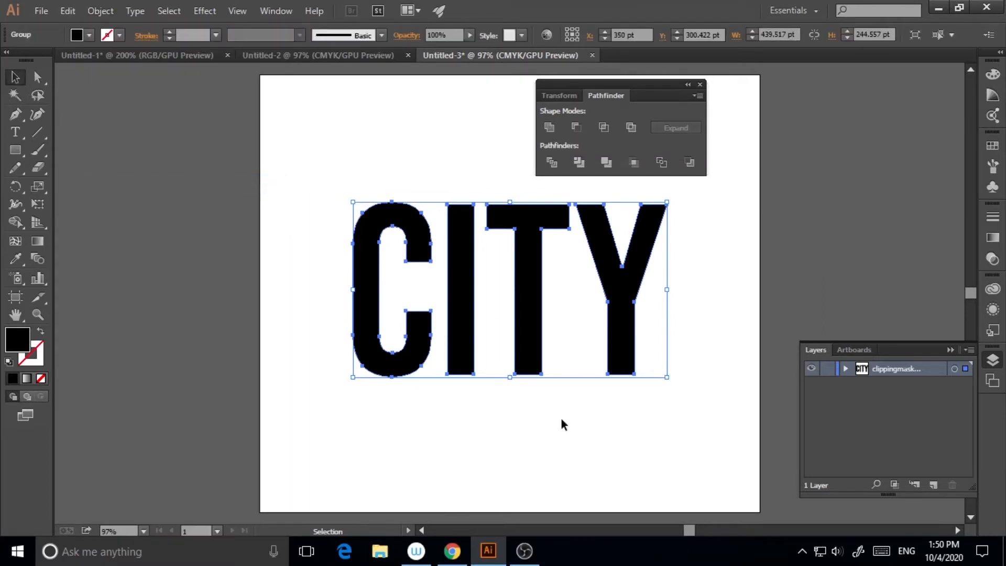
click(561, 420)
click(700, 84)
- Move the CITY lettering slightly down and to the right on the artboard, then deselect it
click(620, 355)
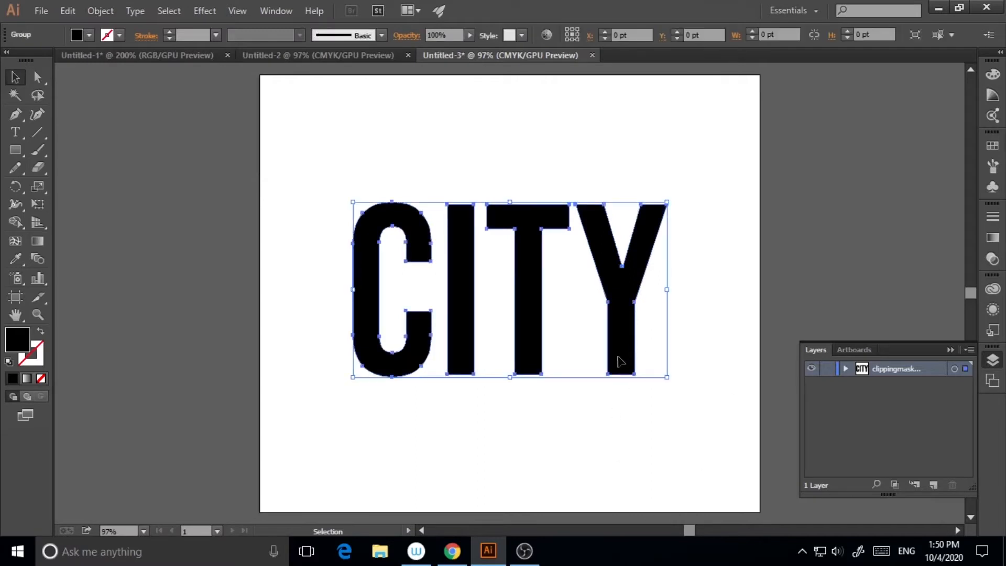
drag(623, 362, 627, 365)
click(699, 356)
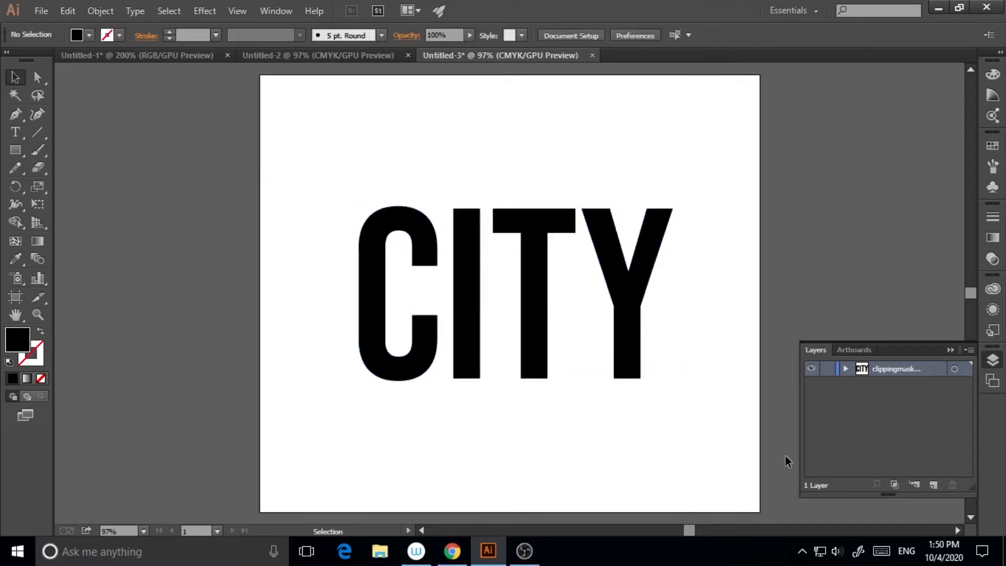
- Place the portrait photo of red neon hotel signs from the Downloads folder into the document
click(43, 10)
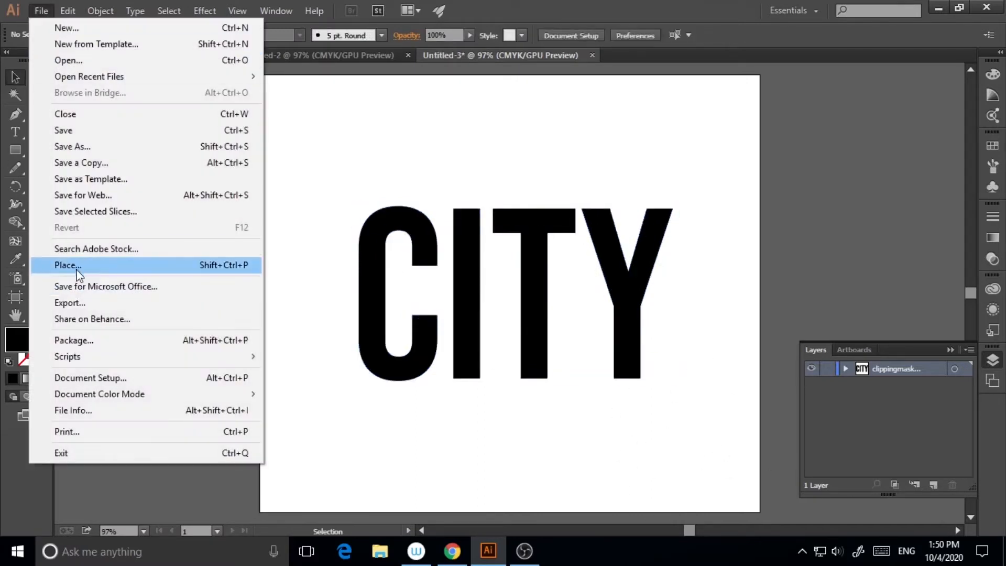
click(50, 263)
click(81, 110)
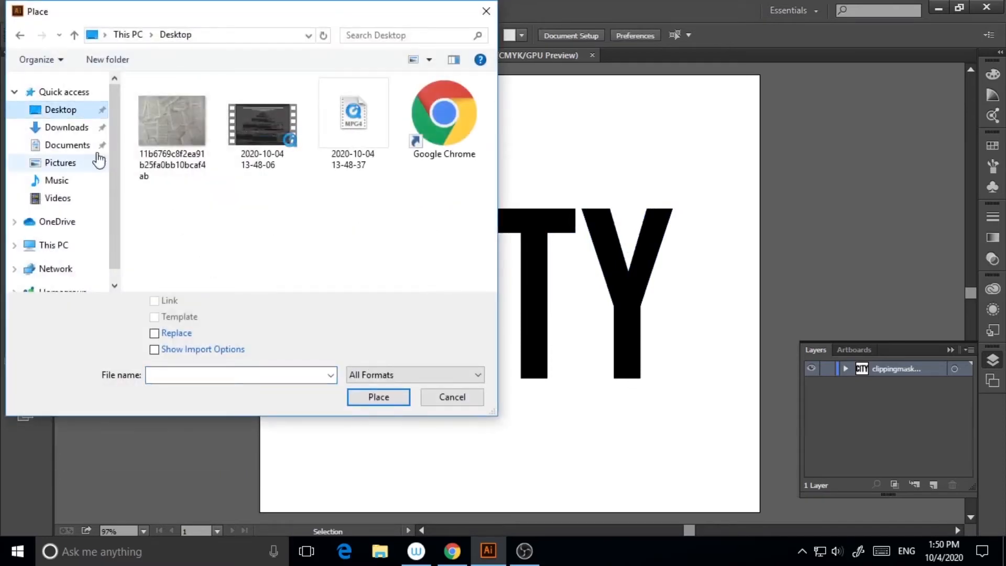
click(67, 130)
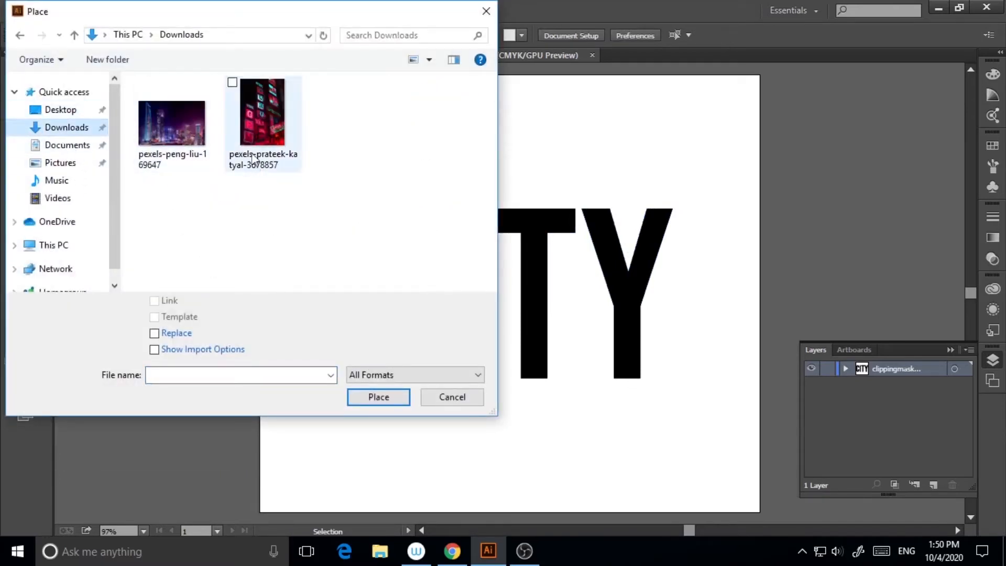
click(262, 134)
click(377, 398)
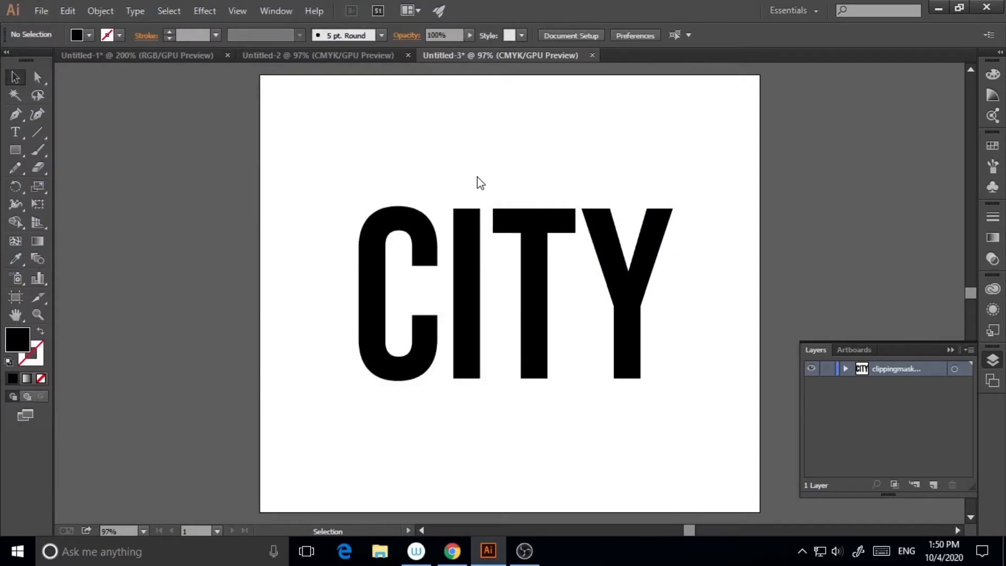
click(478, 180)
- Move the placed neon photo onto the artboard and scale it down proportionally to about 673 by 1009 pt
drag(801, 291, 508, 214)
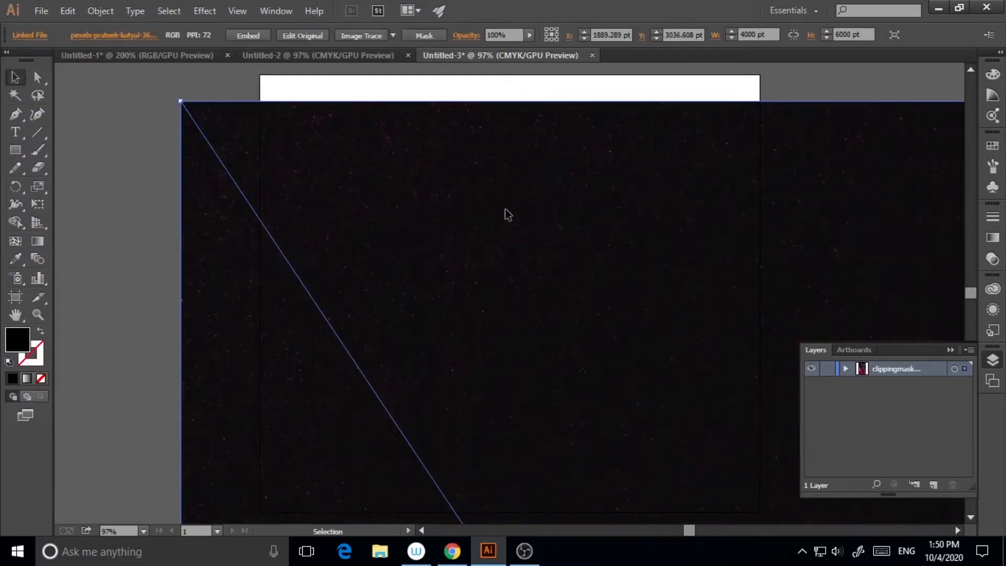
key(ctrl+minus)
key(ctrl+minus)
key(ctrl+minus)
key(ctrl+minus)
key(ctrl+minus)
key(ctrl+minus)
key(ctrl+minus)
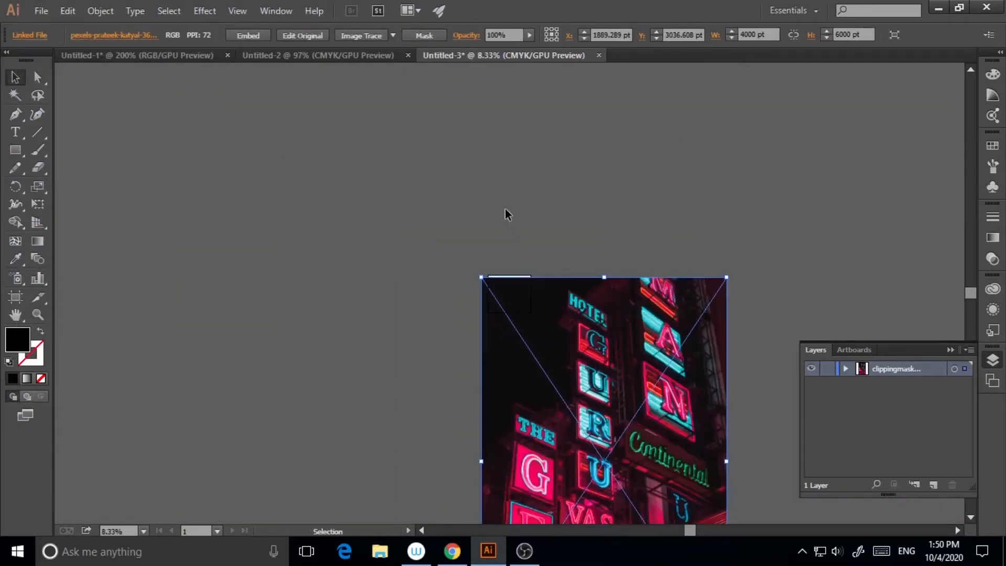
drag(725, 427, 661, 263)
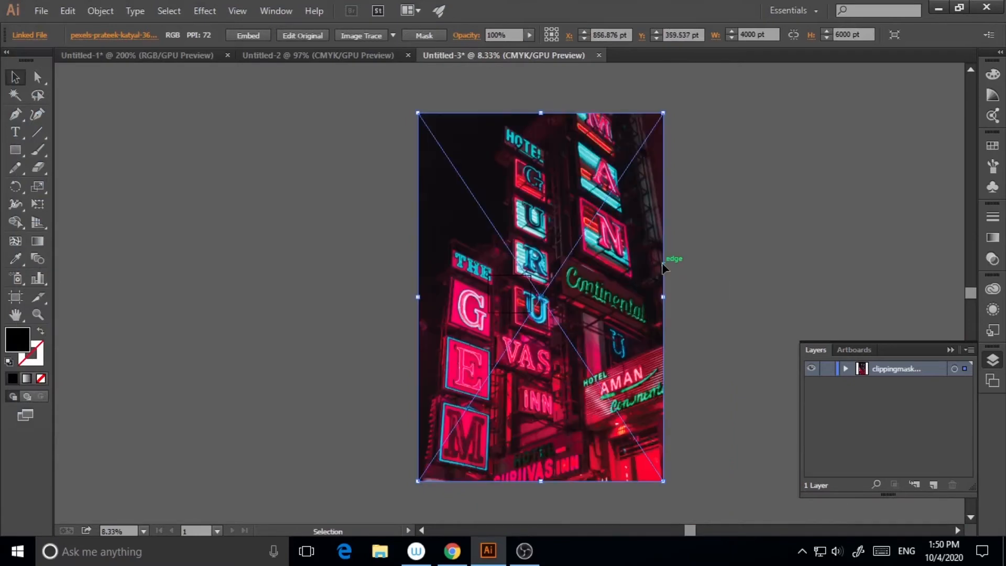
drag(663, 113, 592, 219)
drag(577, 282, 556, 271)
drag(572, 210, 541, 255)
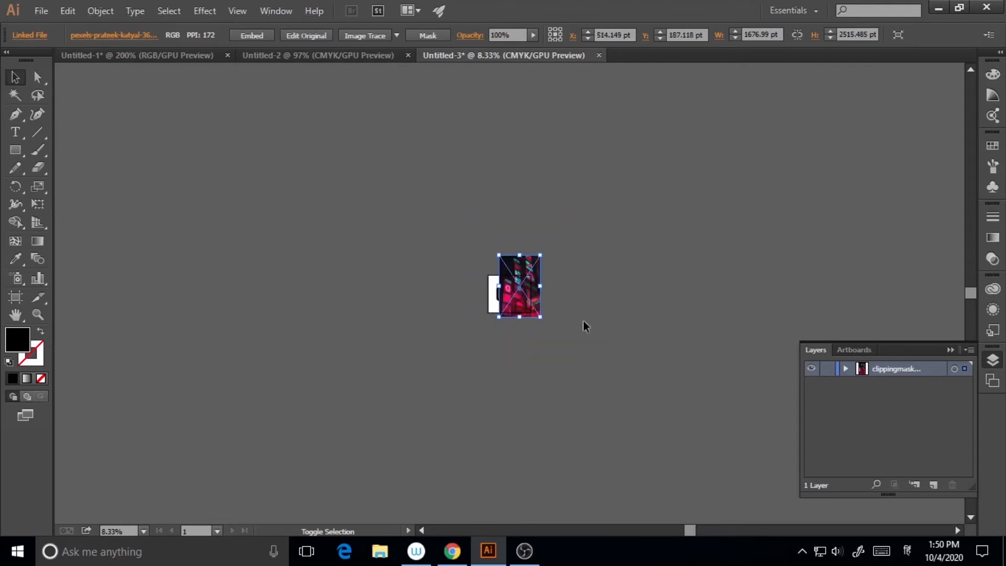
click(603, 335)
- Position the neon photo over the artboard and enlarge it proportionally to about 720 by 1080 pt
click(38, 315)
click(558, 316)
click(464, 287)
click(480, 297)
key(v)
drag(503, 294, 464, 298)
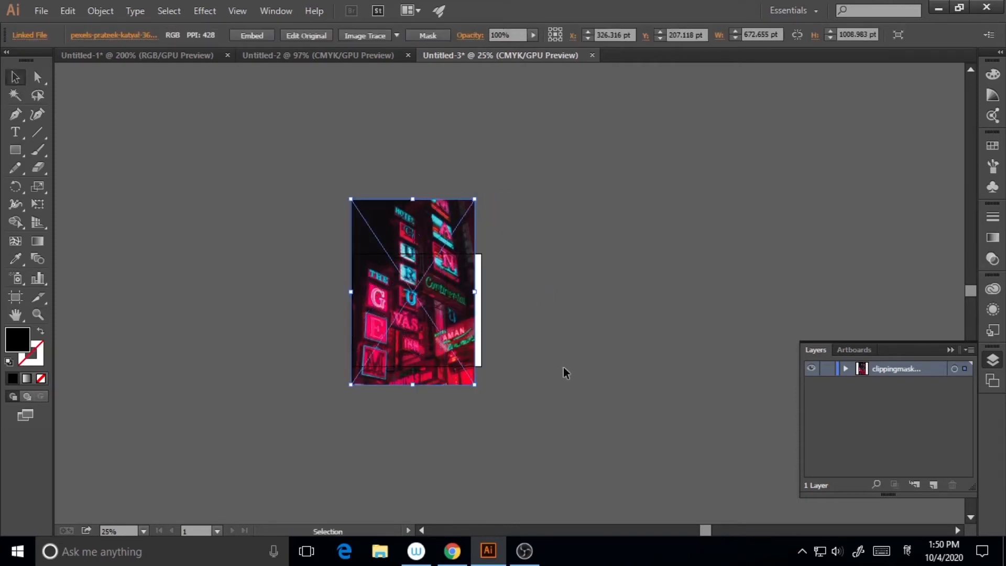
drag(468, 350, 472, 350)
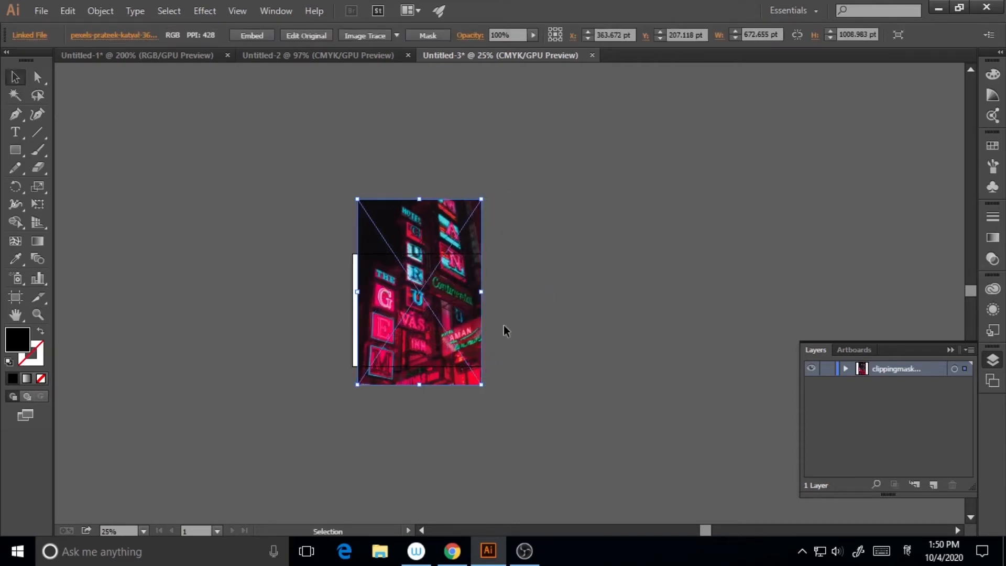
drag(481, 201, 486, 193)
drag(475, 338, 472, 328)
- Send the neon photo to the back, behind the CITY lettering
right_click(457, 319)
mouse_move(497, 410)
click(333, 454)
click(534, 379)
- Reposition the neon photo behind the CITY lettering, at about X 340 pt and Y 372 pt, and deselect it
key(z)
click(409, 323)
click(410, 323)
click(16, 77)
drag(569, 319, 621, 290)
drag(562, 372, 558, 418)
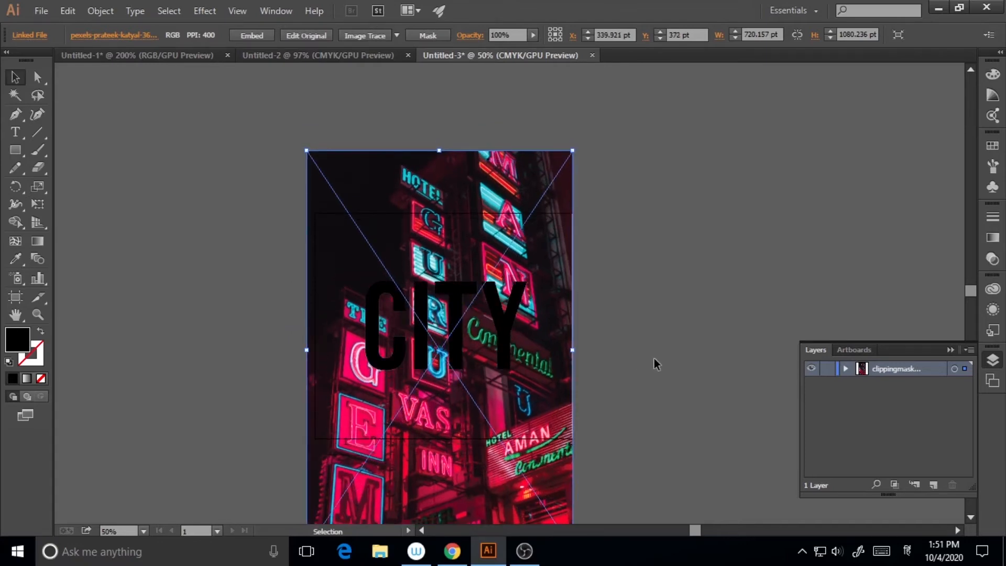
click(654, 357)
- Select the CITY lettering together with the neon photo, make a clipping mask from them and deselect the result
drag(266, 284, 537, 397)
right_click(481, 339)
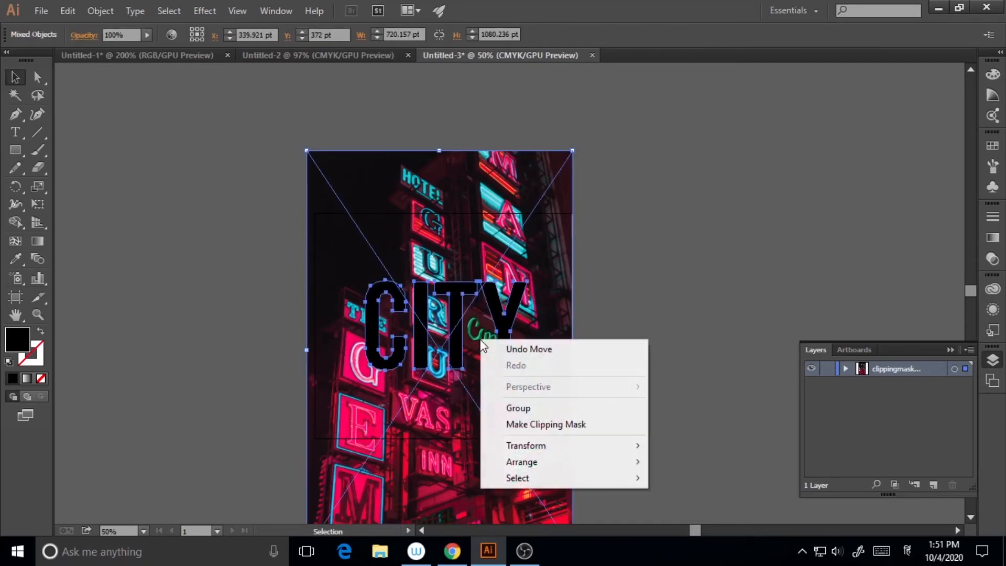
click(538, 425)
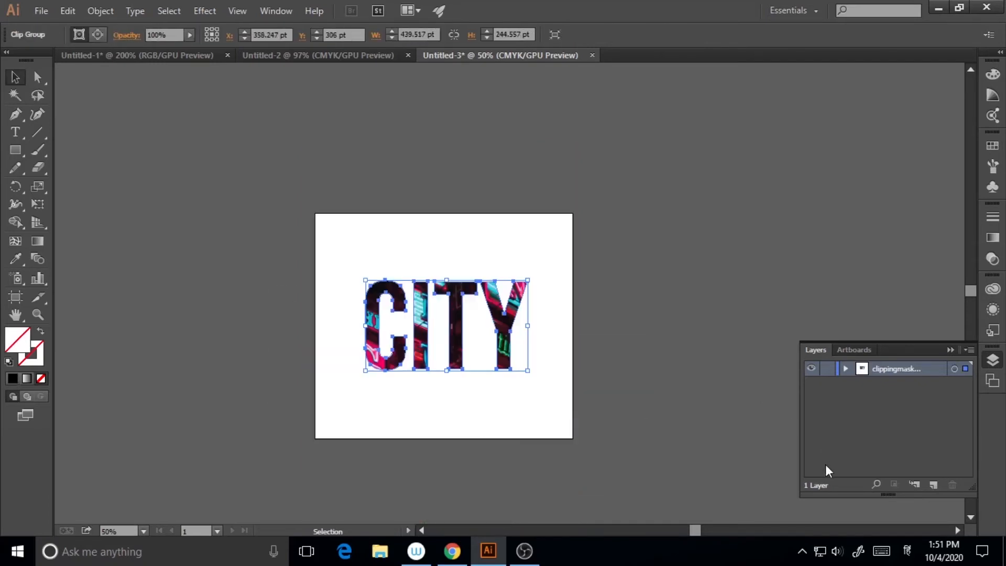
click(454, 422)
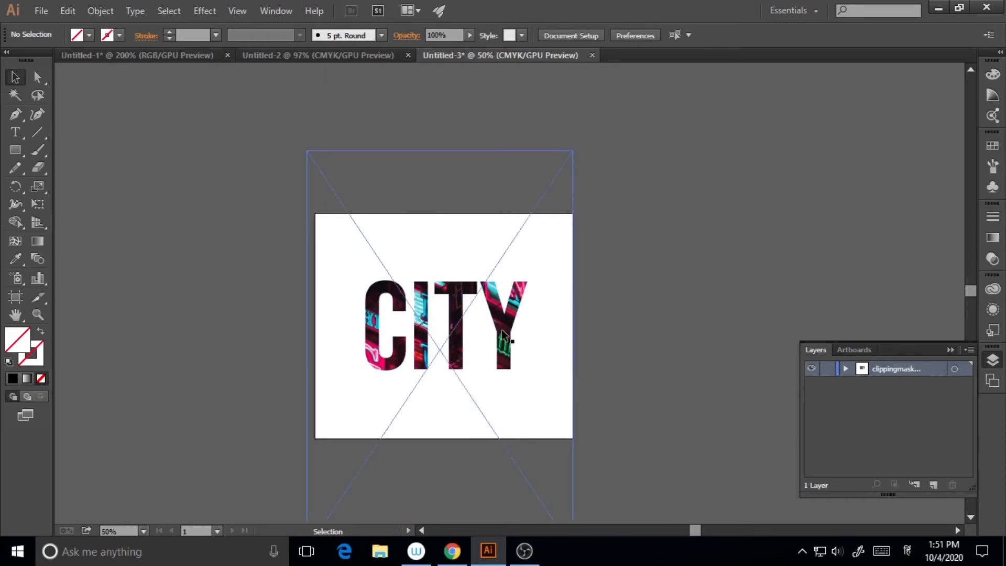
- Select the clipped CITY group, shift it slightly to the right, nudge it back left in small increments and deselect it
click(499, 366)
drag(502, 363, 505, 363)
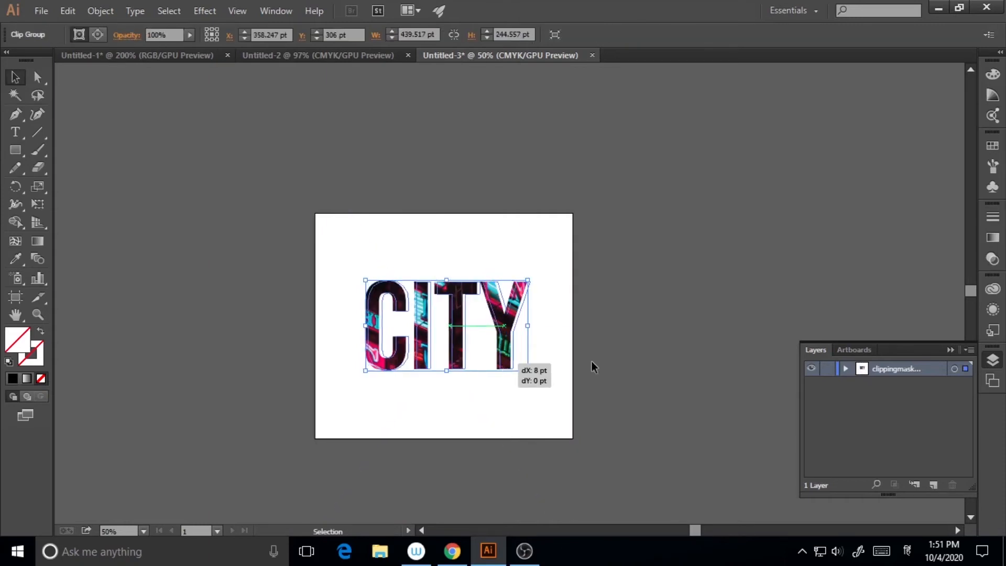
click(570, 363)
click(508, 365)
key(Left)
key(Left)
key(Left)
key(Left)
key(Left)
key(Left)
key(Left)
key(Left)
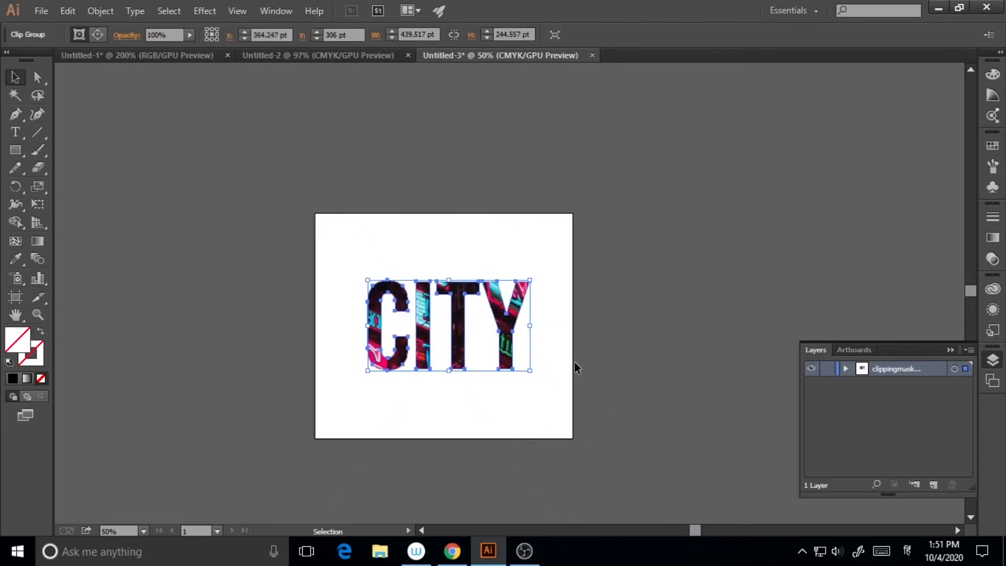
click(600, 361)
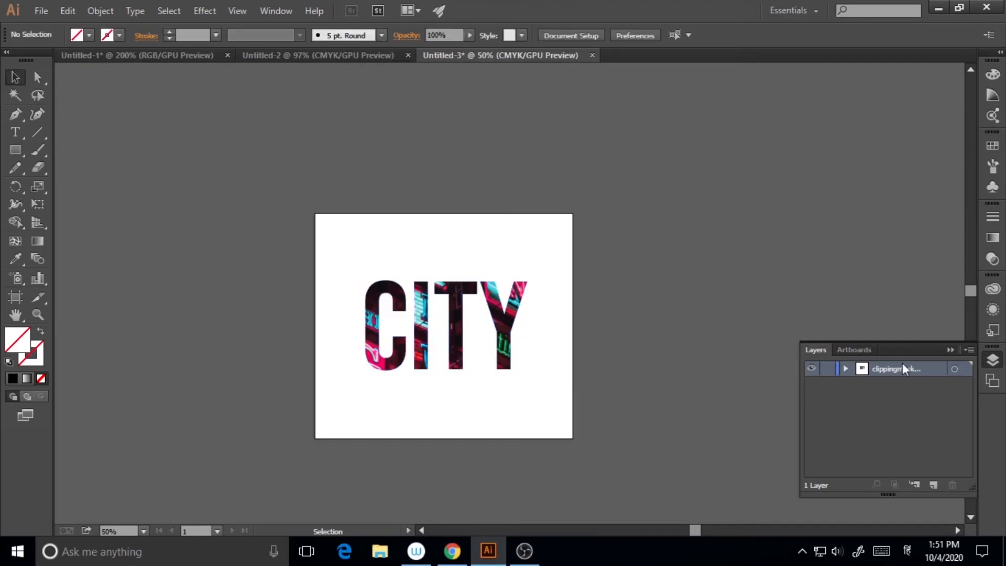
- Add a new layer and draw a 700 by 612 pt rectangle covering the whole artboard, filled with turquoise 0CF4C7
click(934, 485)
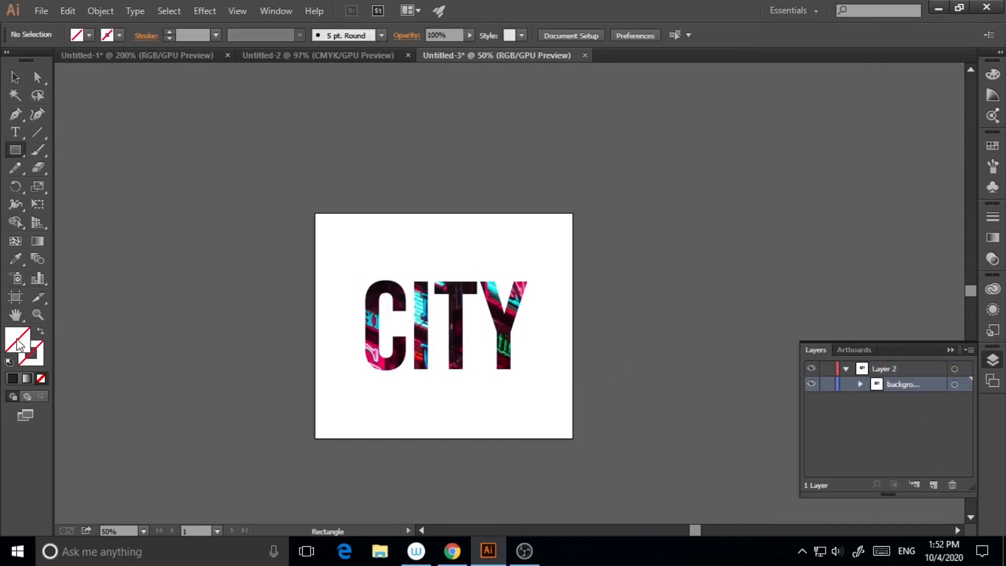
double_click(18, 338)
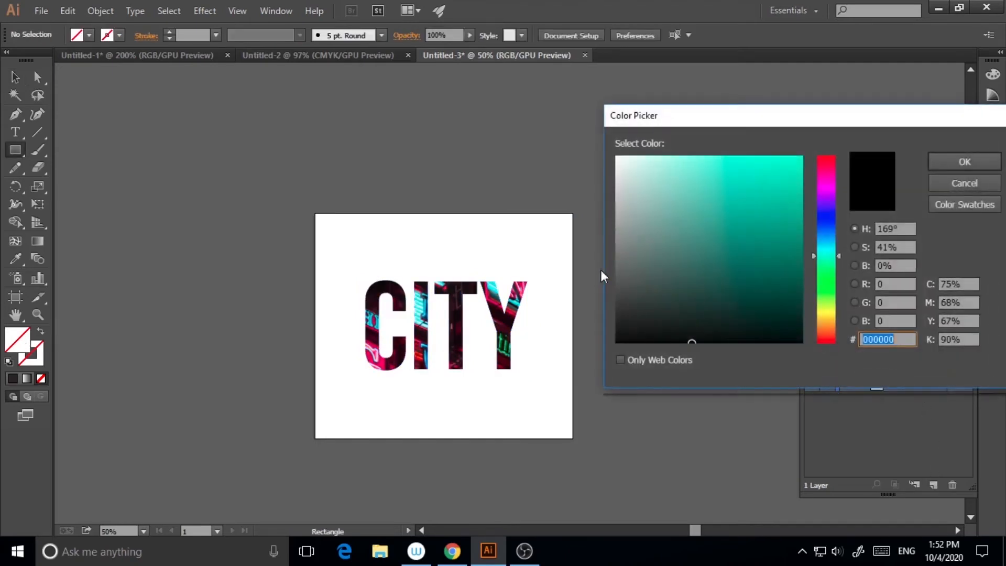
click(800, 167)
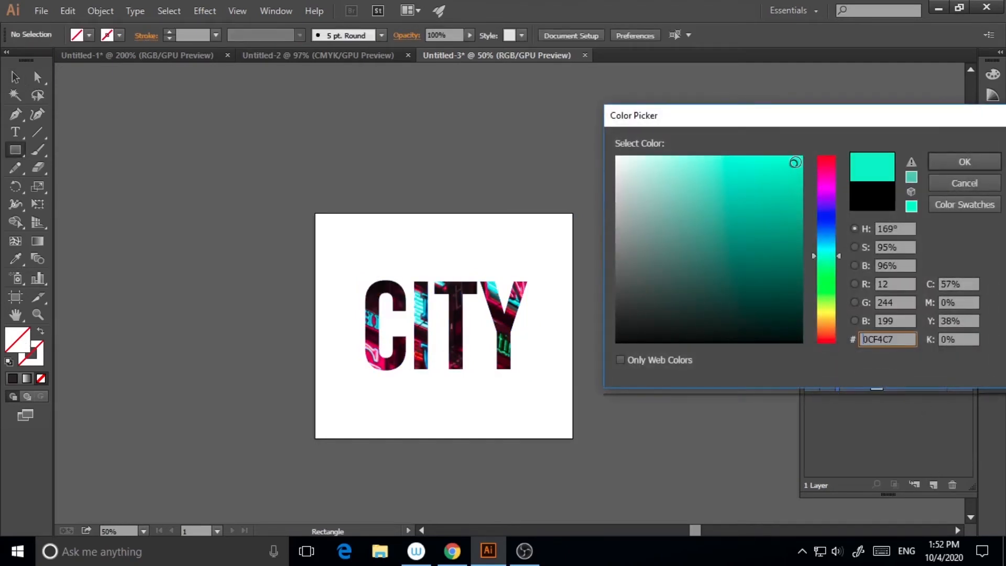
click(960, 161)
drag(315, 213, 571, 438)
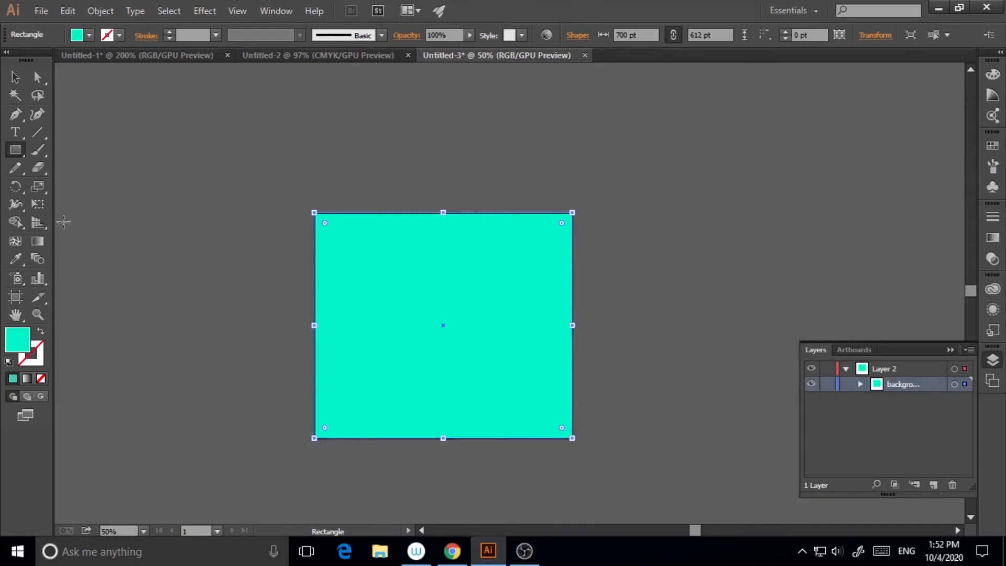
- Send the turquoise rectangle to the back, behind the clipped CITY lettering, and deselect it
click(16, 77)
right_click(442, 261)
mouse_move(482, 468)
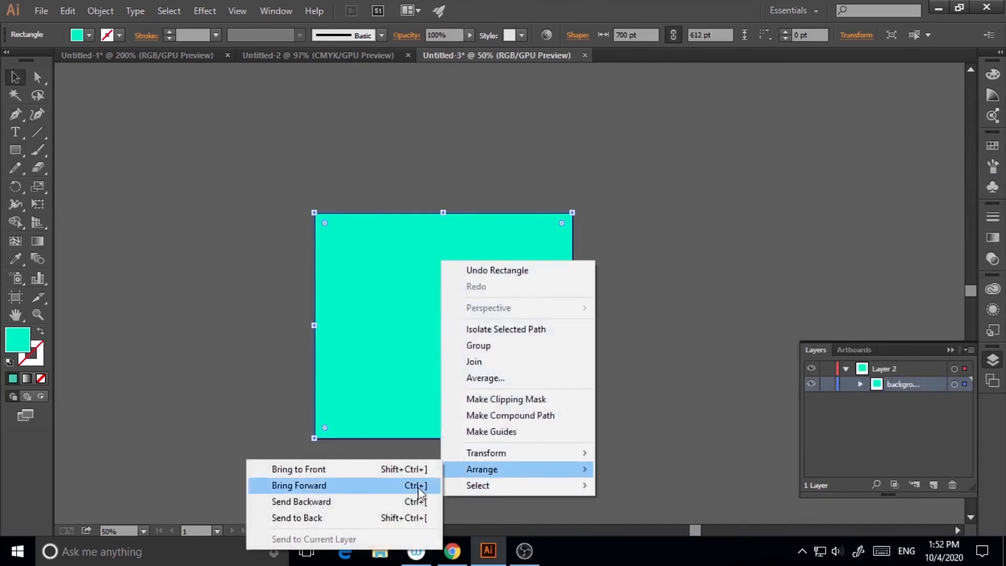
click(337, 520)
click(711, 433)
click(571, 439)
click(760, 506)
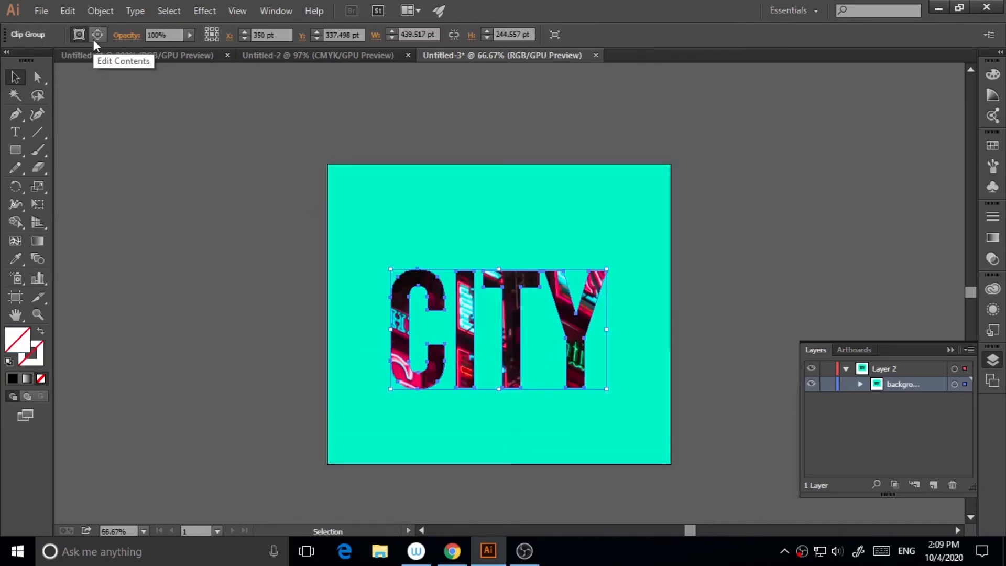
- Try repositioning the neon photo inside the CITY mask and moving the clipped group, and undo the moves
click(97, 35)
mouse_move(511, 371)
mouse_down()
mouse_move(520, 360)
mouse_move(526, 382)
mouse_move(525, 374)
mouse_up()
mouse_move(516, 340)
mouse_down()
mouse_move(512, 386)
mouse_move(520, 351)
mouse_up()
key(ctrl+z)
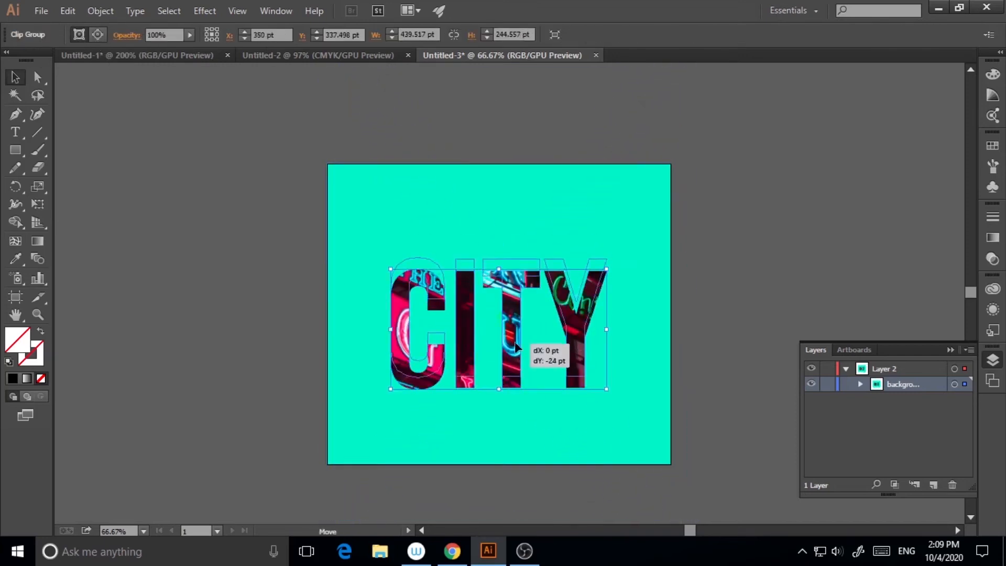
click(97, 36)
key(ctrl+z)
key(ctrl+z)
- Edit the clip group's contents, reposition the neon photo to about X 318 pt and Y 115 pt, and deselect it
click(97, 35)
drag(559, 392, 624, 437)
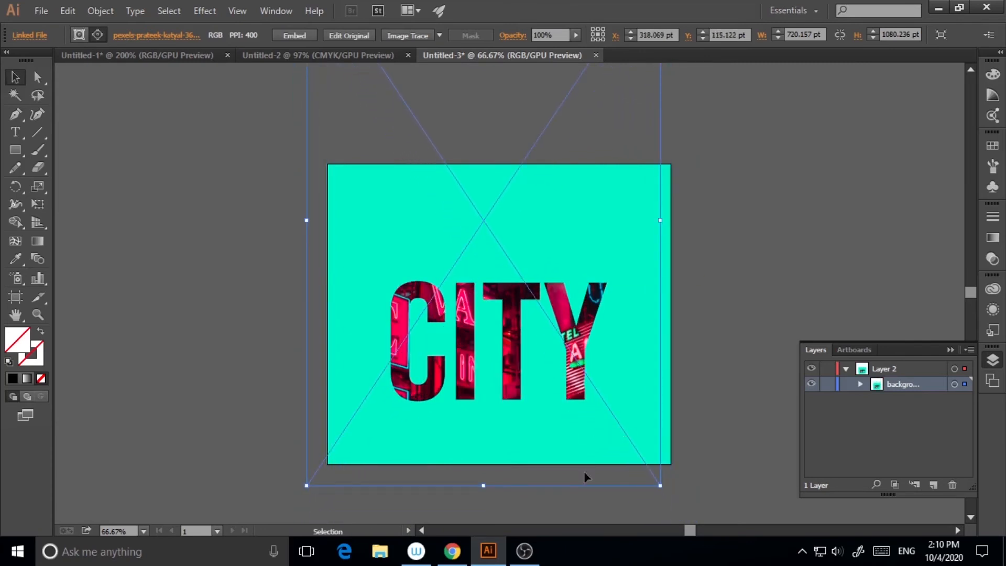
click(694, 316)
- Move the clipped CITY group slightly, isolate it and reposition the neon photo inside the lettering
drag(577, 362, 602, 394)
click(717, 320)
double_click(583, 357)
drag(615, 410, 595, 438)
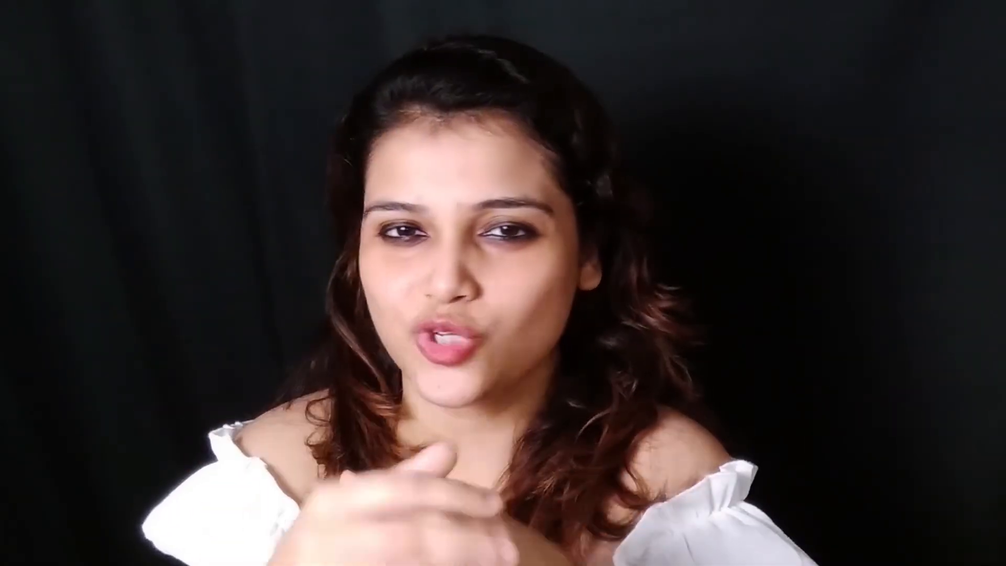